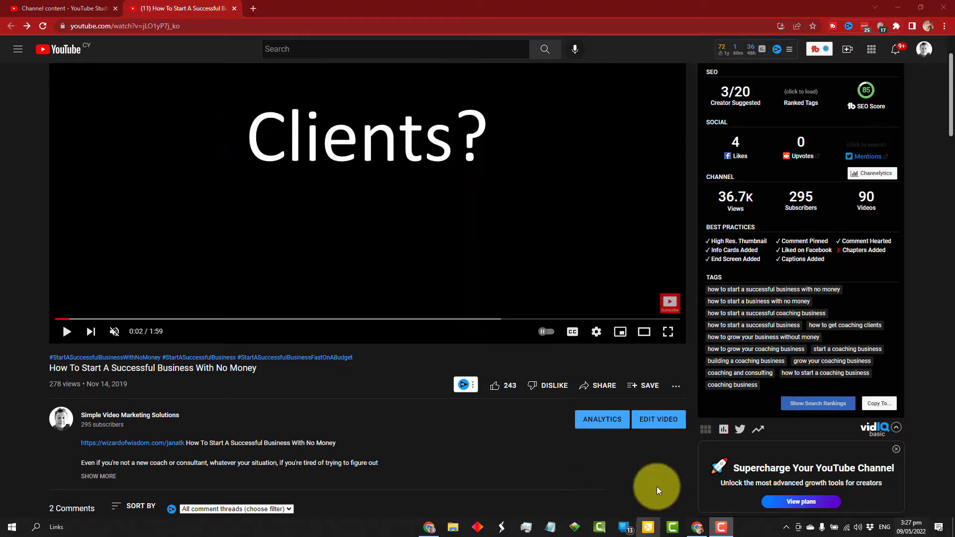
- Open the video's details for editing and add a "Timestamps:" heading between the description's closing paragraph and the hashtags
click(654, 422)
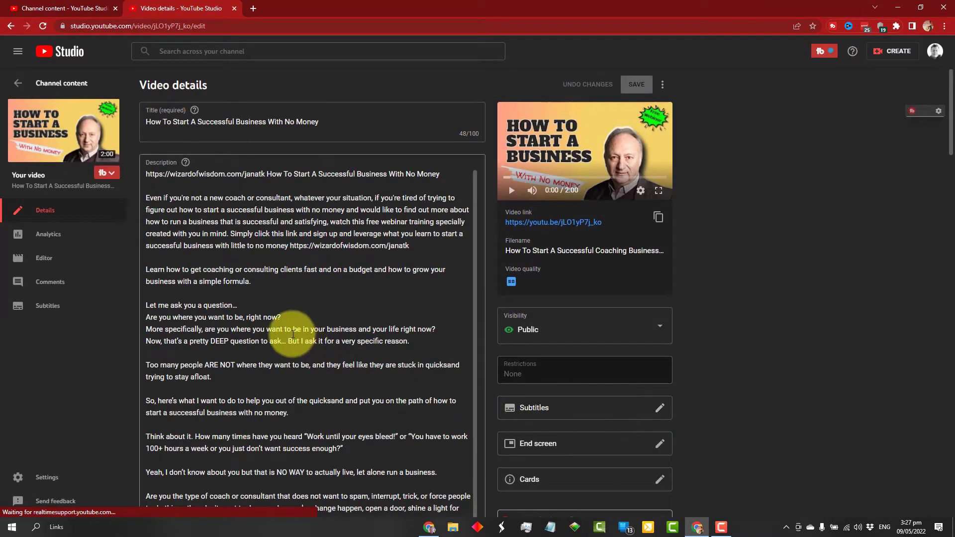
scroll(293, 334, down, 2)
scroll(292, 334, down, 4)
click(195, 348)
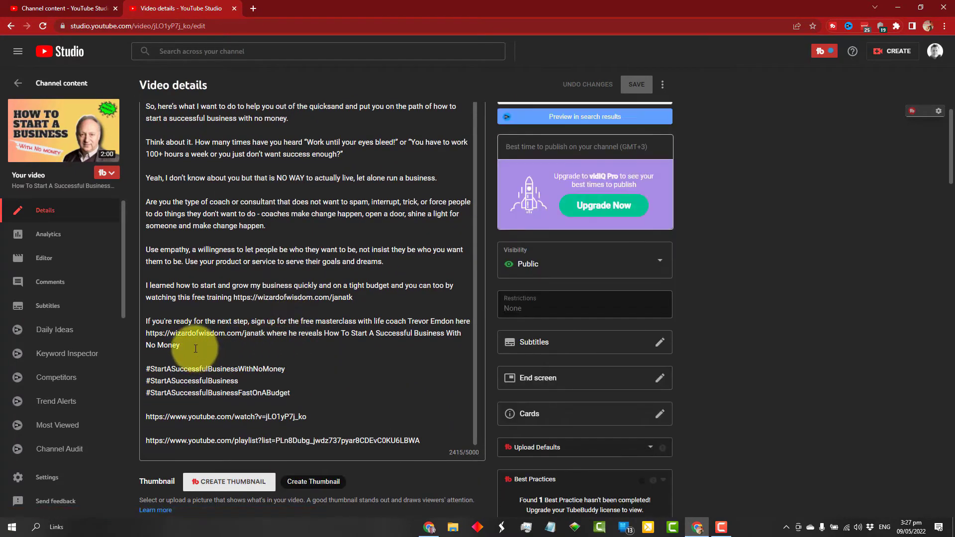
key(Return)
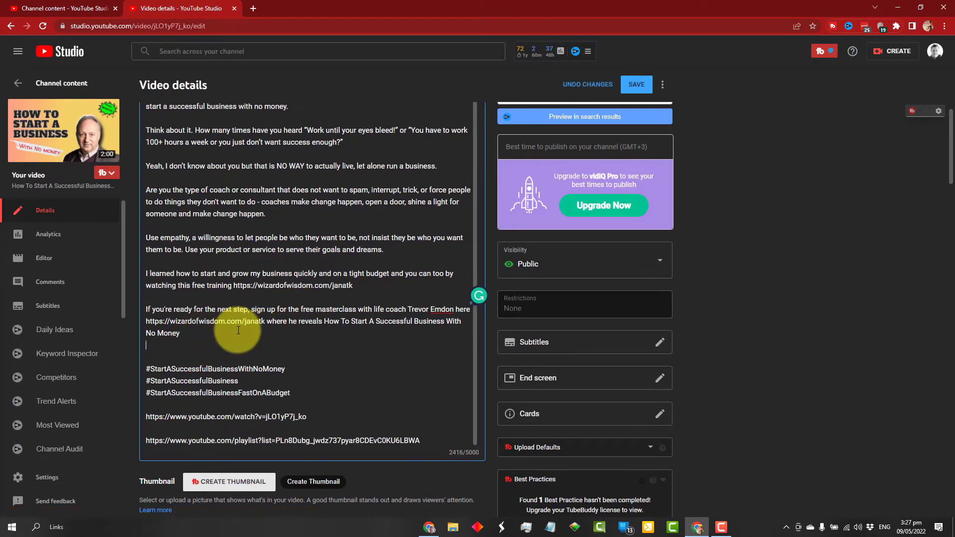
key(Return)
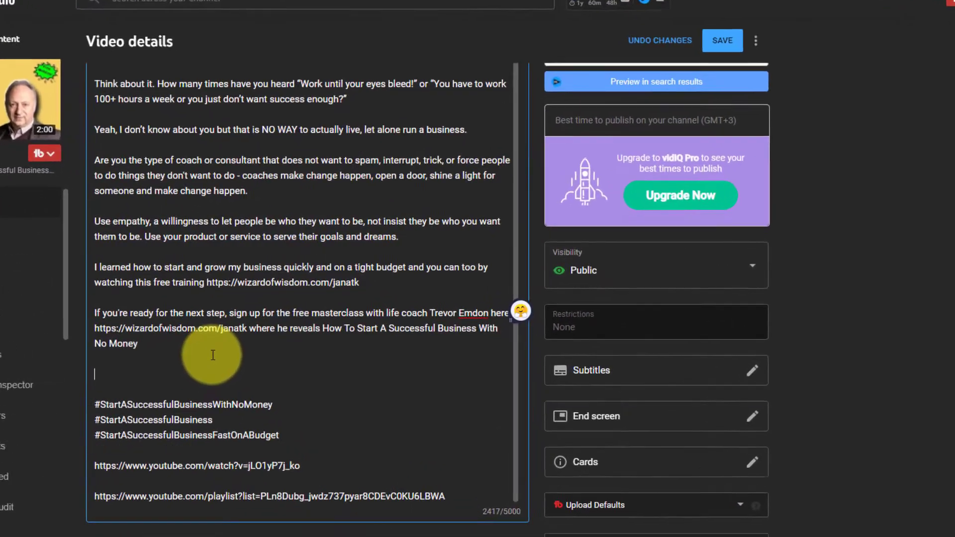
text(Timestamp)
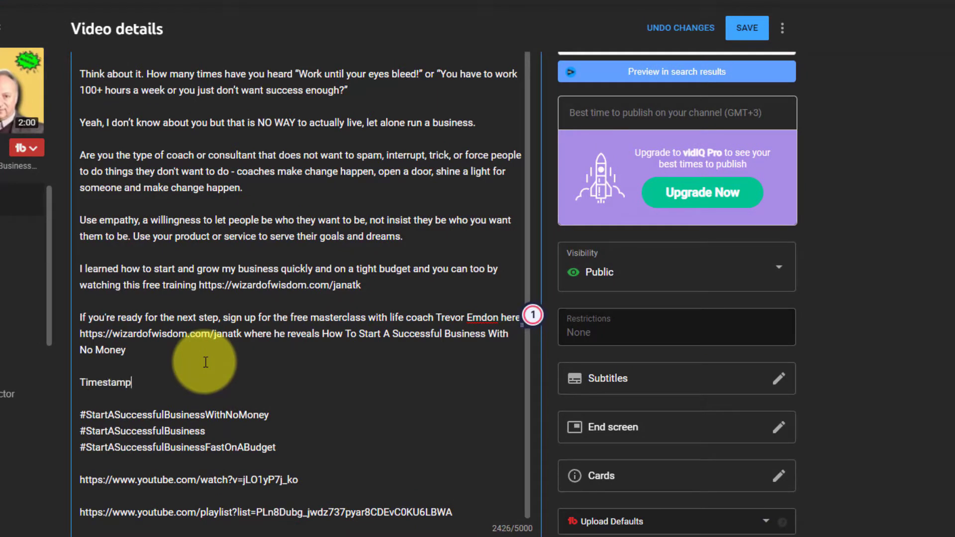
text(s:)
key(Return)
key(Return)
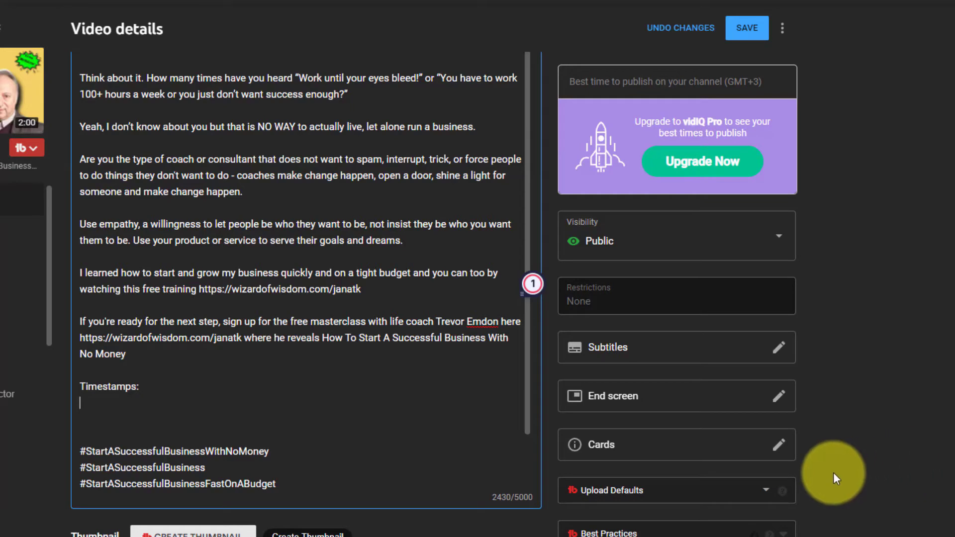
- Add the first timestamp 00:00 below the heading, labelled with the copied video title "How To Start A Successful Business With No Money"
text(00)
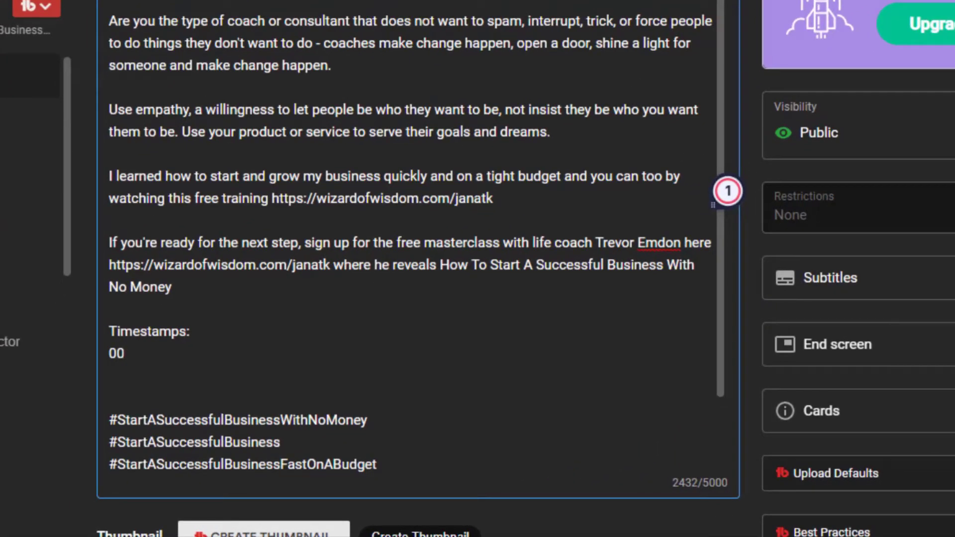
text(:00)
scroll(800, 343, up, 10)
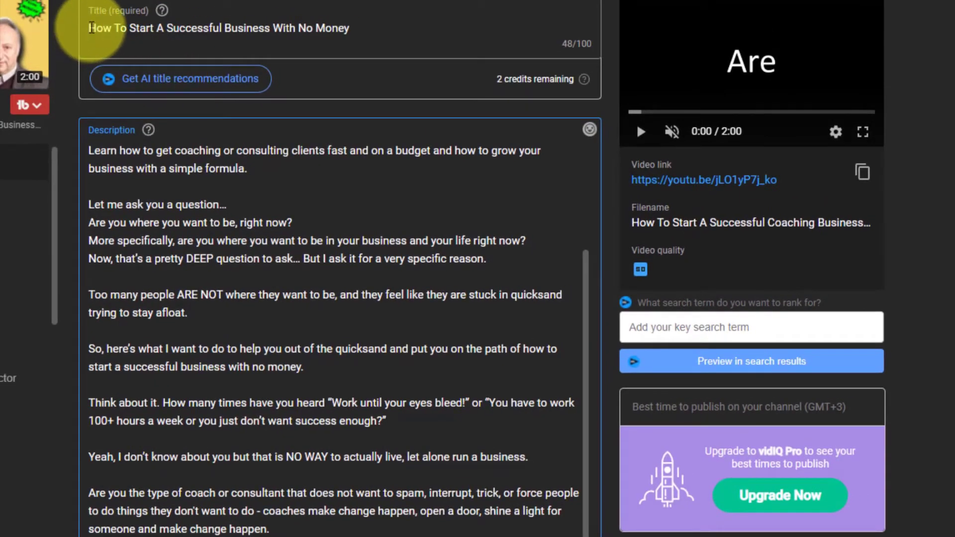
drag(87, 27, 358, 25)
right_click(349, 28)
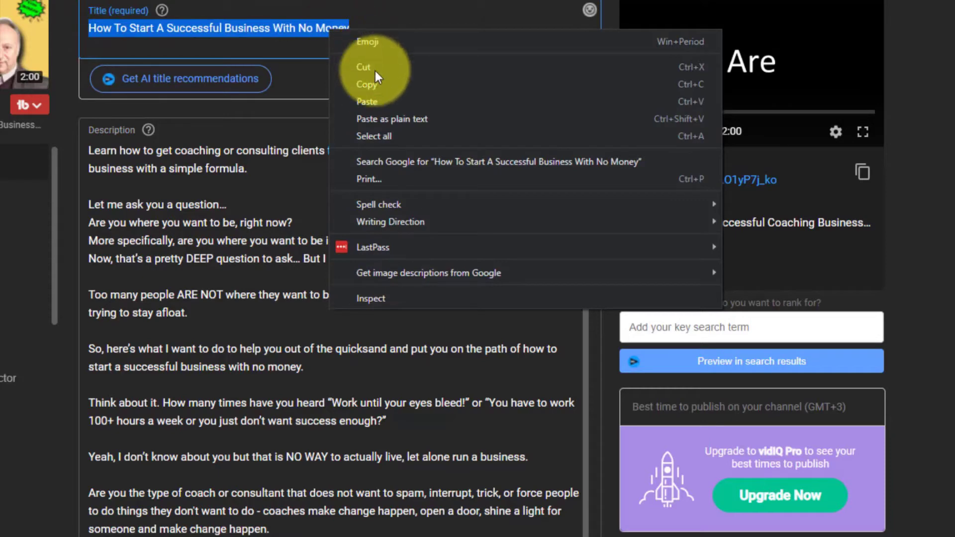
click(374, 83)
scroll(302, 252, down, 9)
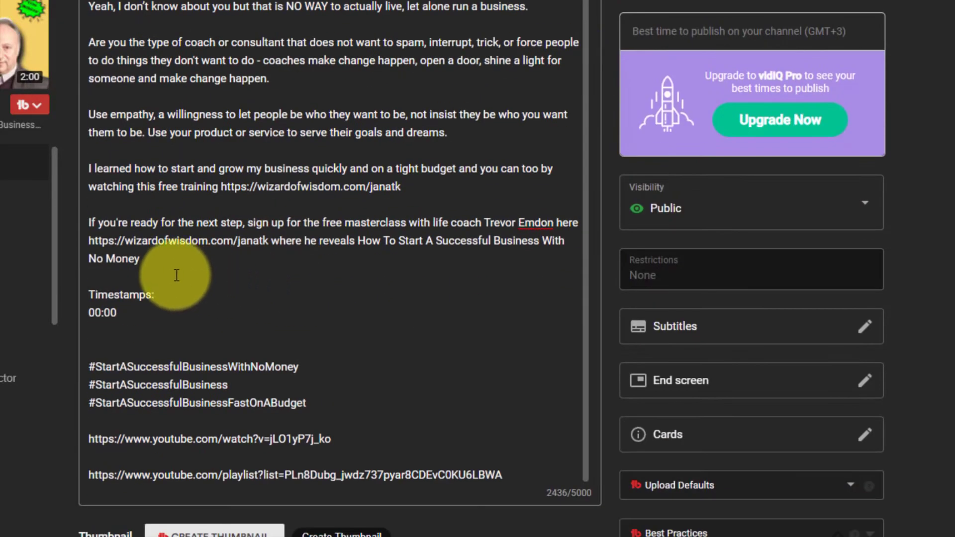
click(167, 313)
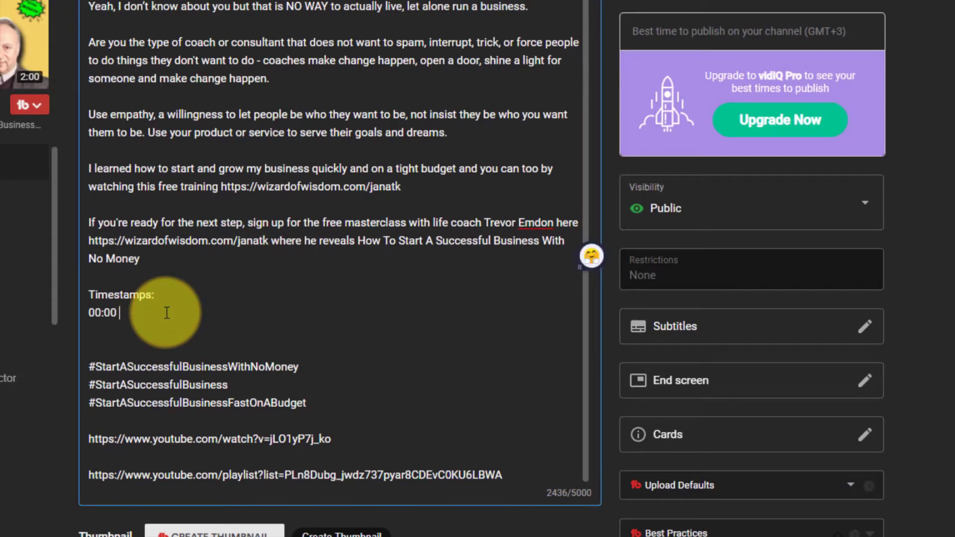
key(ctrl+v)
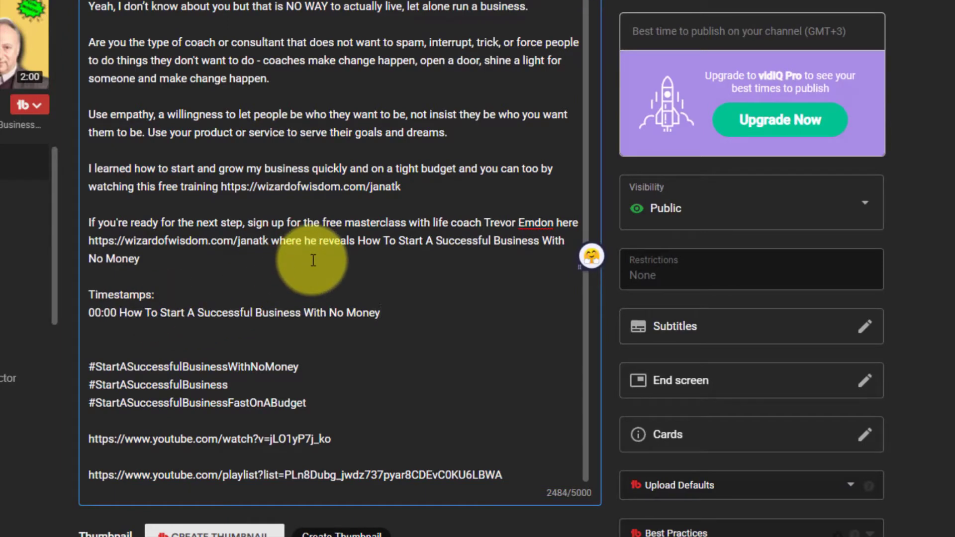
key(Return)
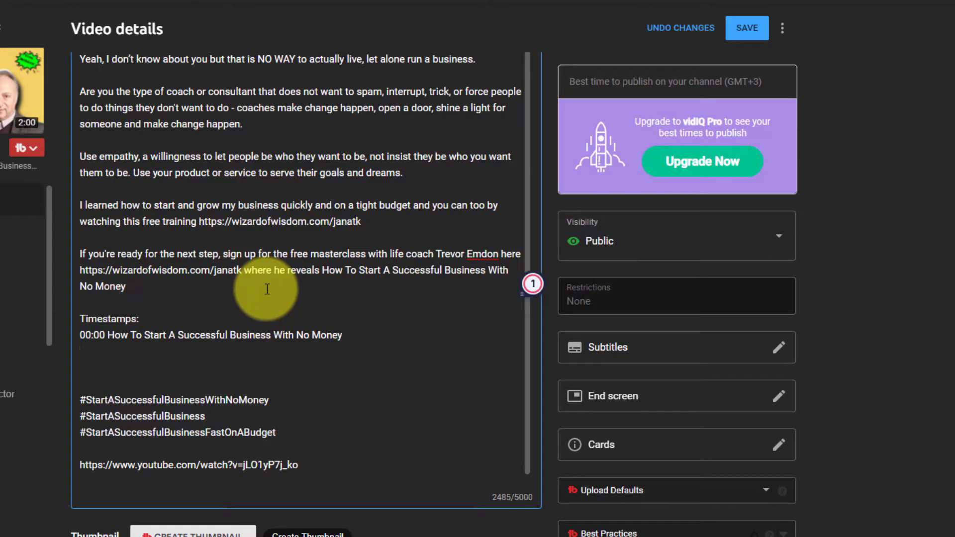
- Play the preview video from the start and pause it at 0:16 to locate the second chapter
scroll(267, 289, up, 5)
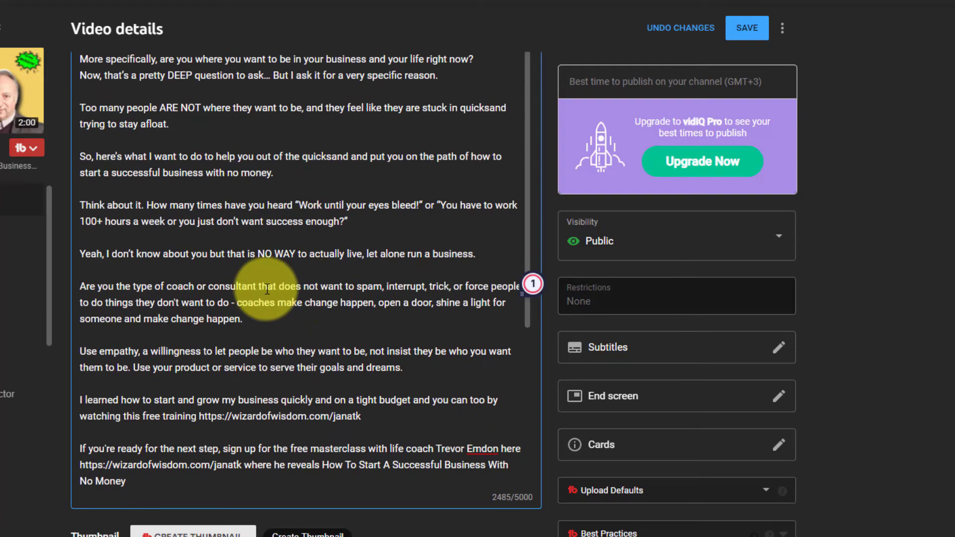
scroll(932, 284, up, 6)
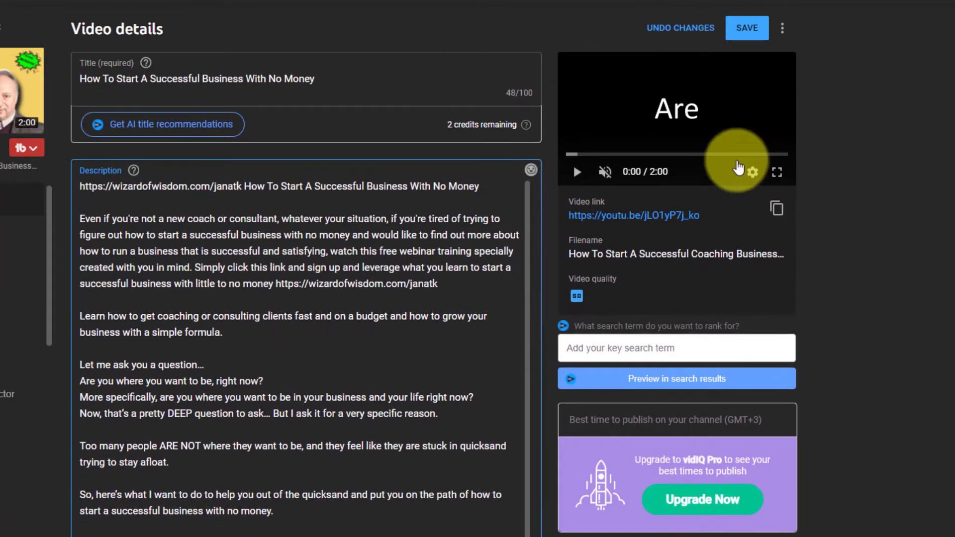
click(577, 175)
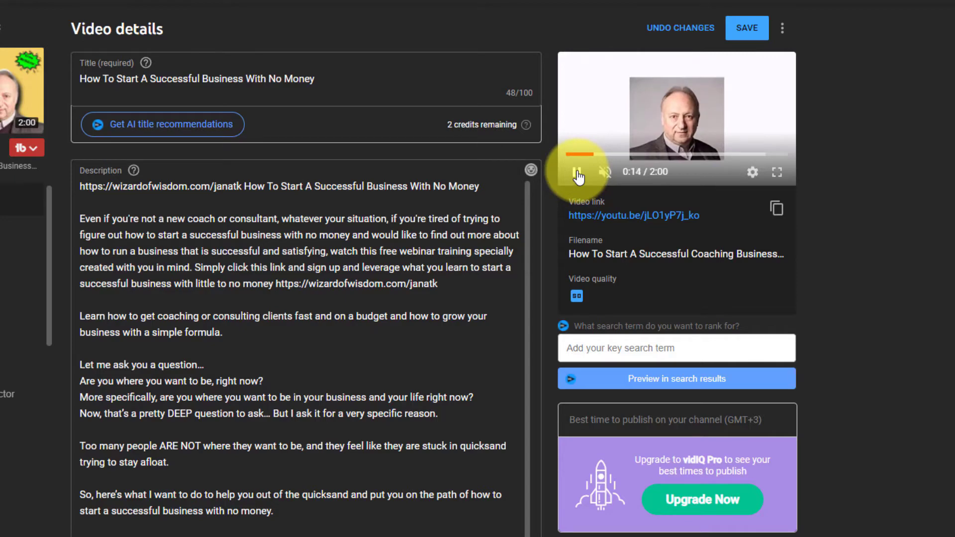
click(577, 173)
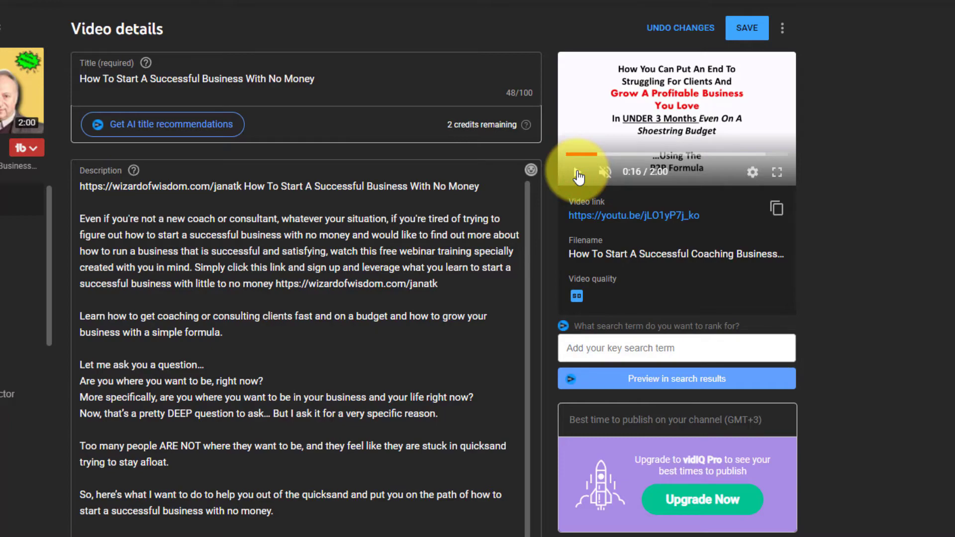
- Enter the time 00:16 on the line below the first timestamp in the description
scroll(393, 265, down, 1)
scroll(392, 265, down, 3)
scroll(383, 256, down, 5)
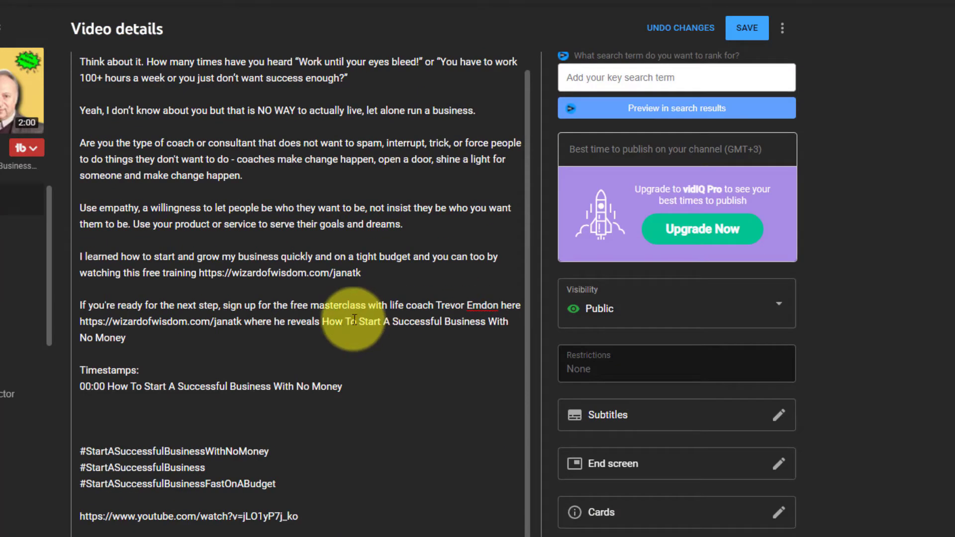
click(109, 401)
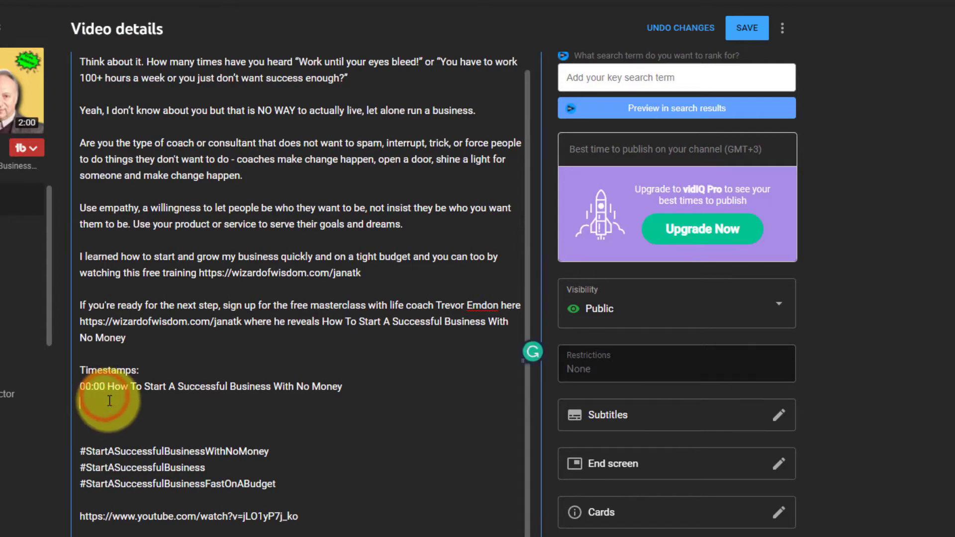
text(00)
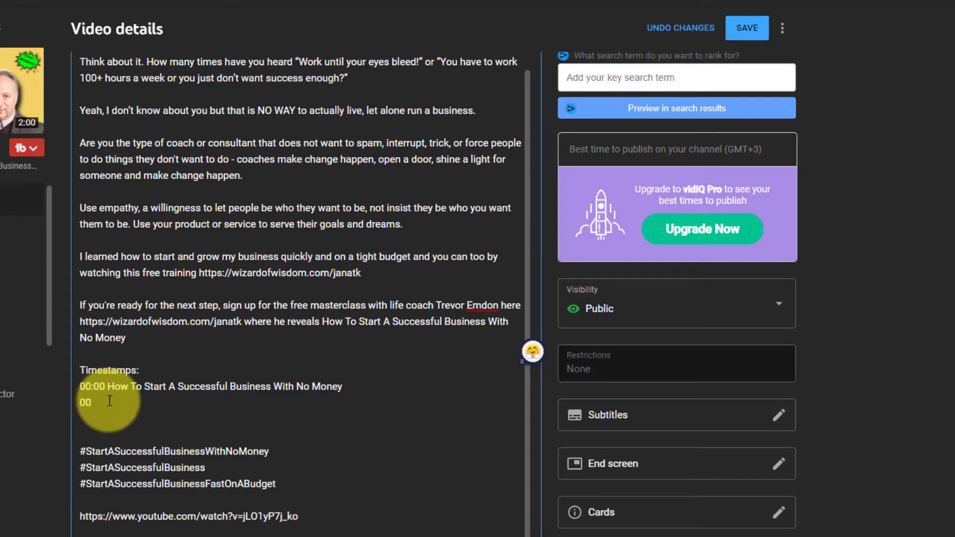
text(:16)
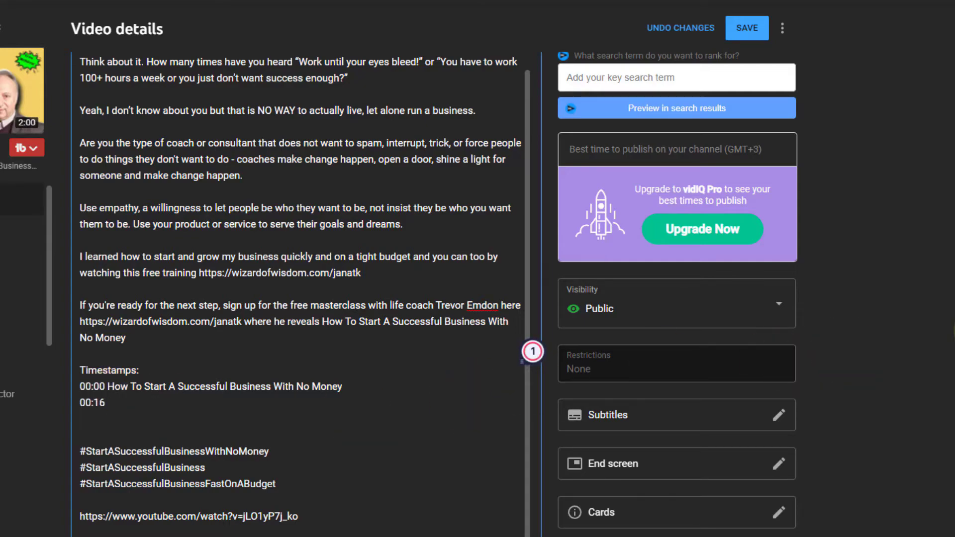
- Label the 00:16 timestamp "How You Can Put an End to Struggling For Clients", based on the preview's slide, and start a new line
scroll(108, 401, up, 5)
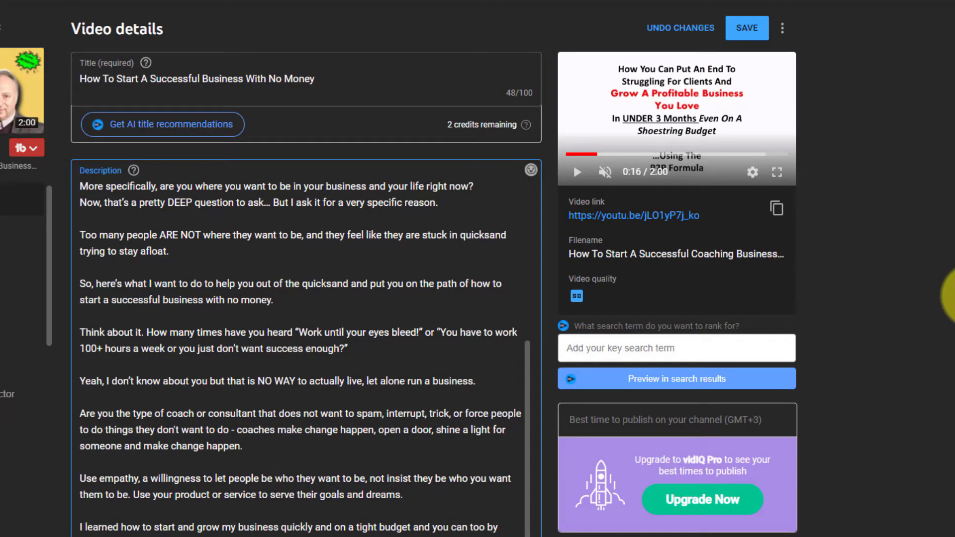
scroll(950, 296, down, 8)
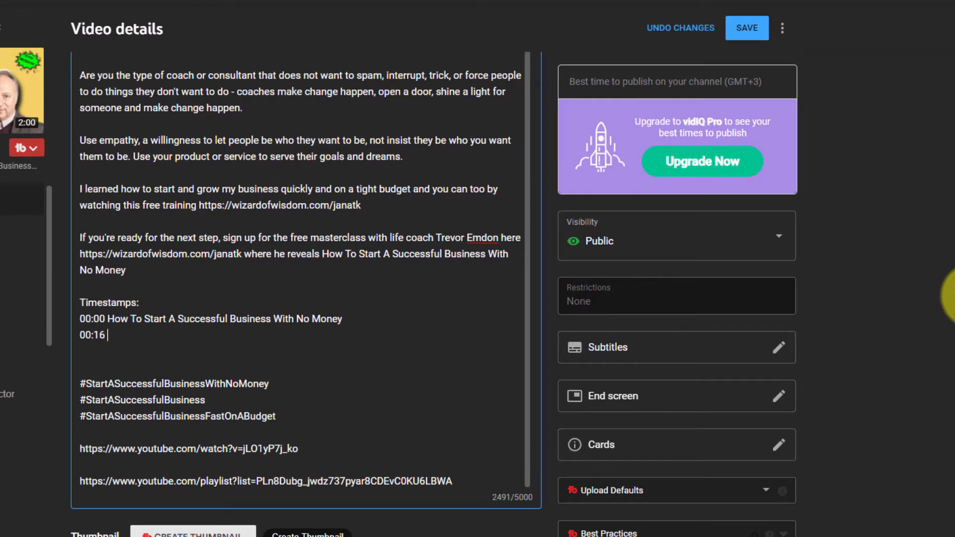
text(H)
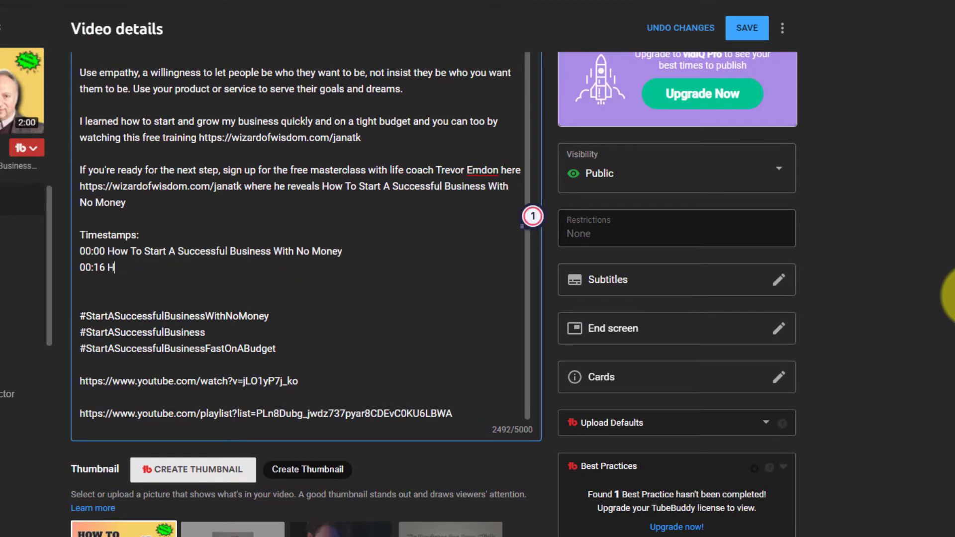
text(ow You Can Pu)
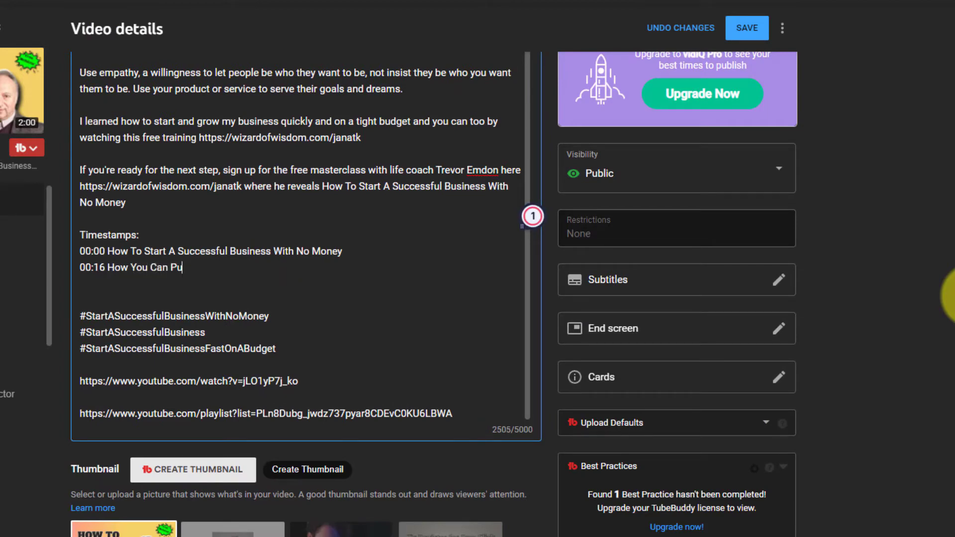
text(t an End to )
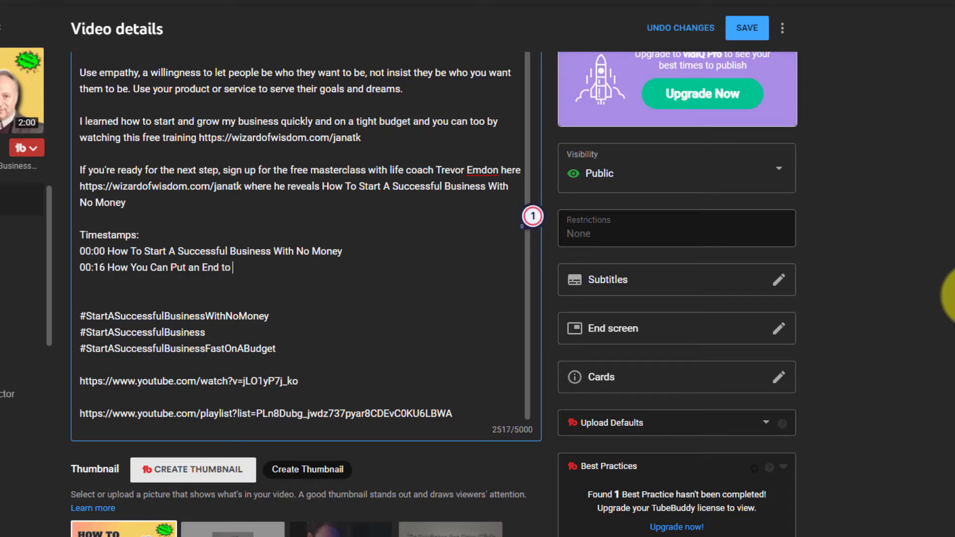
text(Strugglin)
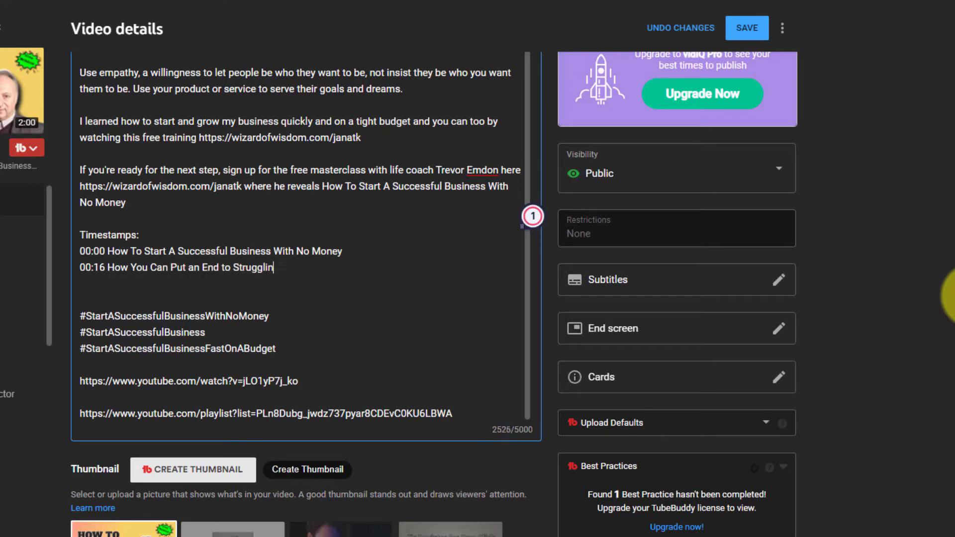
text(g For Clients)
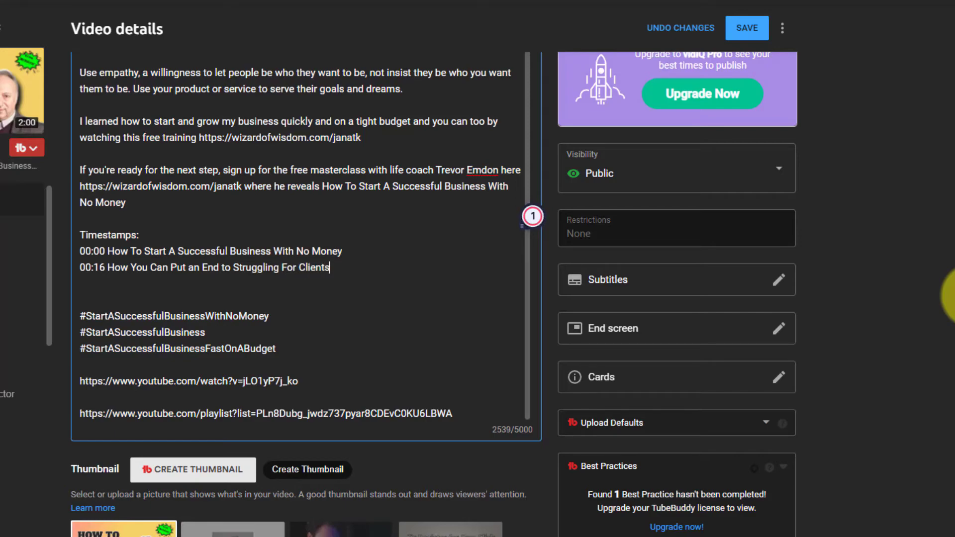
key(Return)
- Skip ahead through the preview video to the "How Many Days Out Of The Last 30" slide and pause it at 1:08
scroll(940, 338, up, 8)
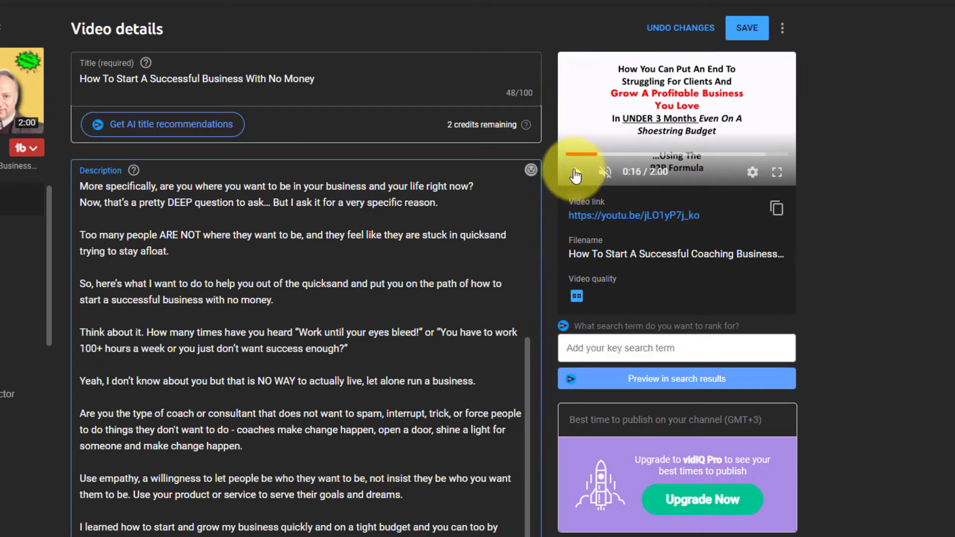
click(577, 172)
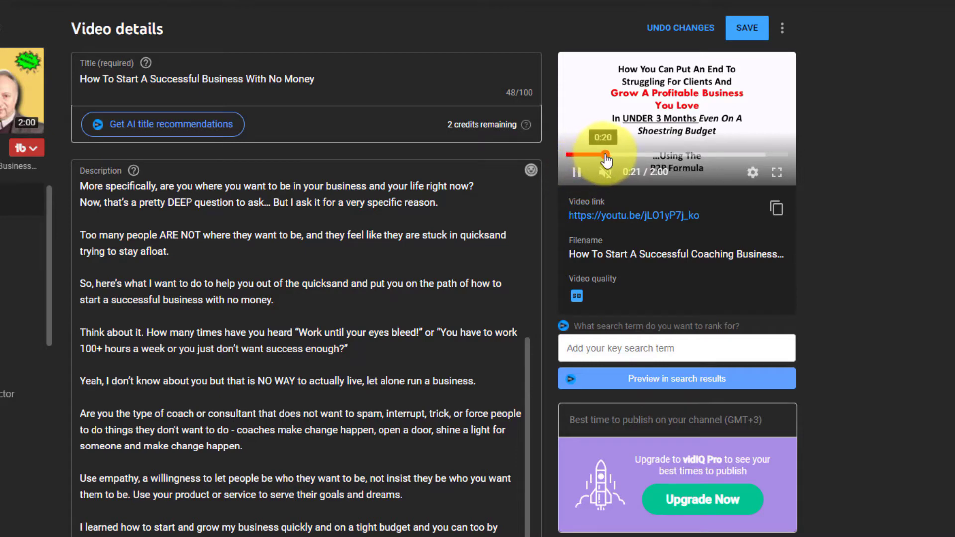
drag(614, 152, 627, 154)
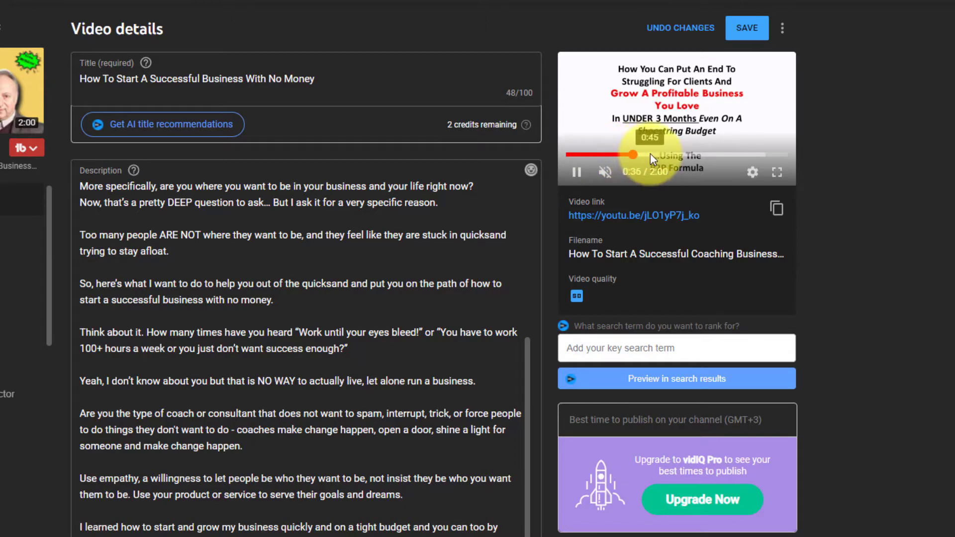
click(651, 154)
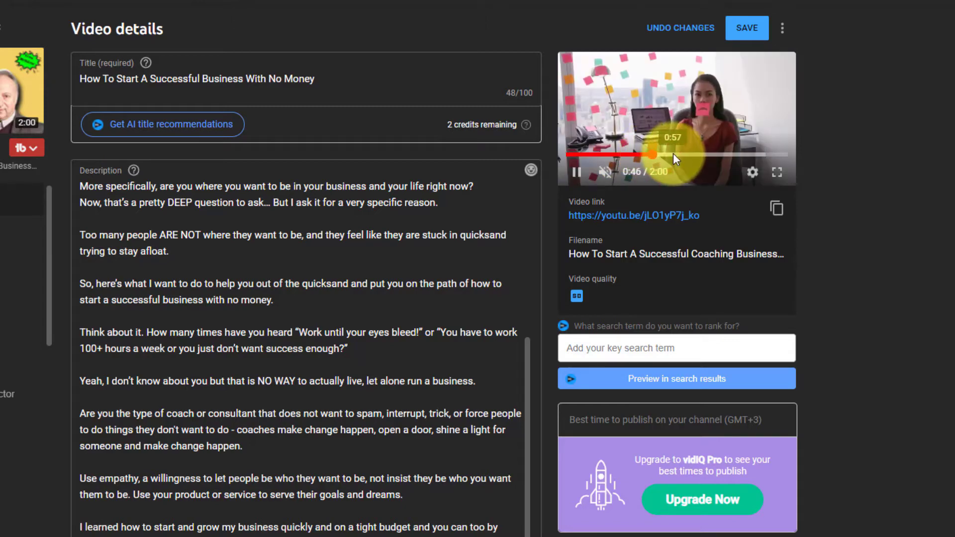
click(673, 154)
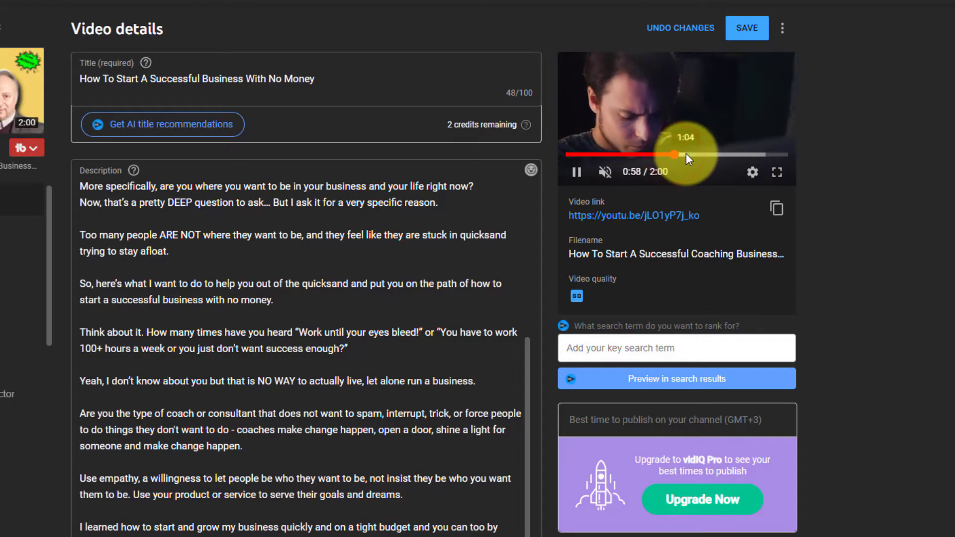
click(689, 154)
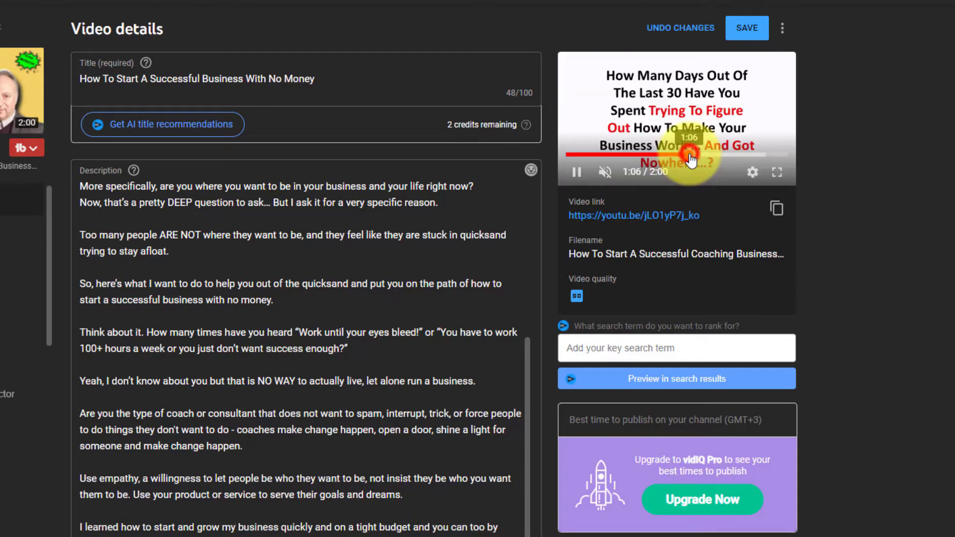
click(577, 173)
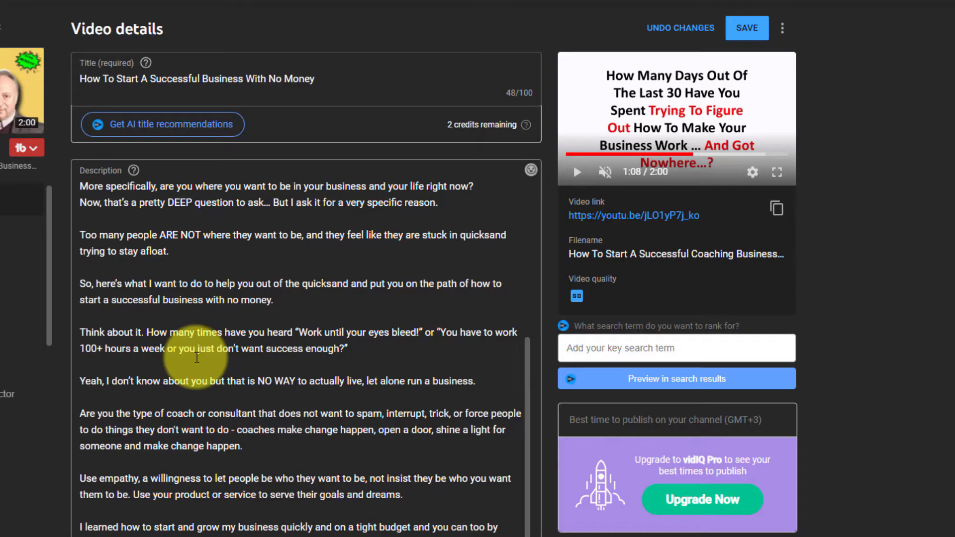
- Enter the time 01:08 on the line below the 00:16 timestamp in the description
scroll(197, 358, down, 1)
scroll(238, 363, down, 1)
scroll(243, 366, down, 6)
click(129, 331)
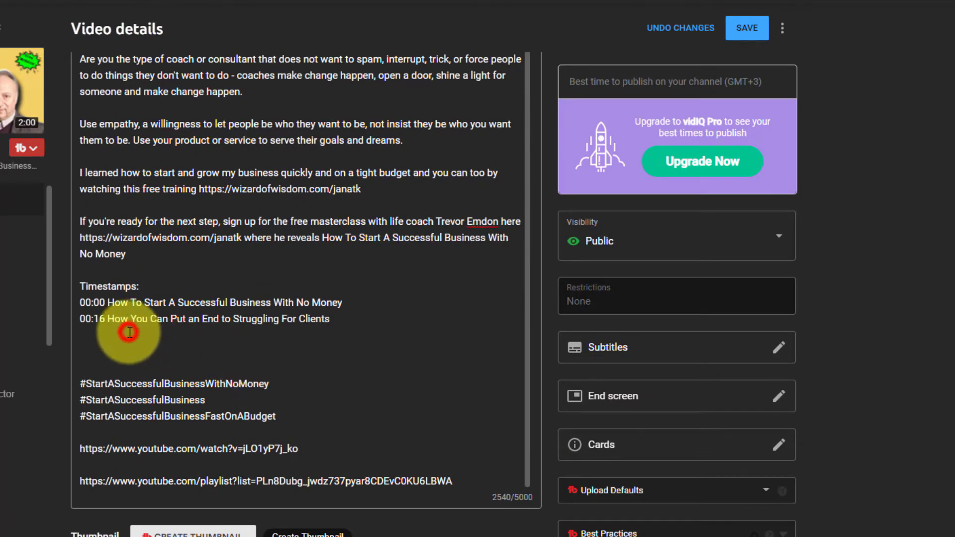
text(0)
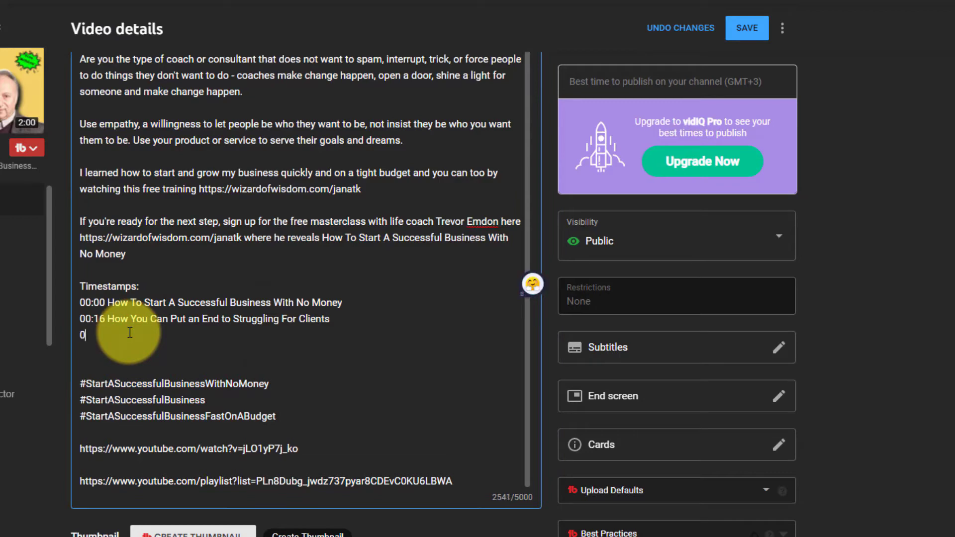
text(1:08)
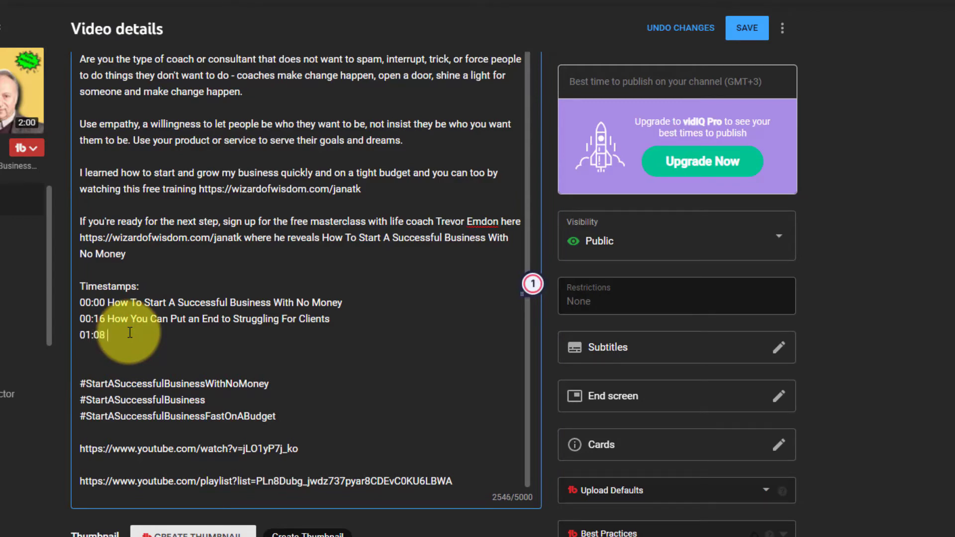
- Label the 01:08 timestamp "How to Make Your Business Work" followed by a new line, and save the video details
scroll(844, 370, up, 7)
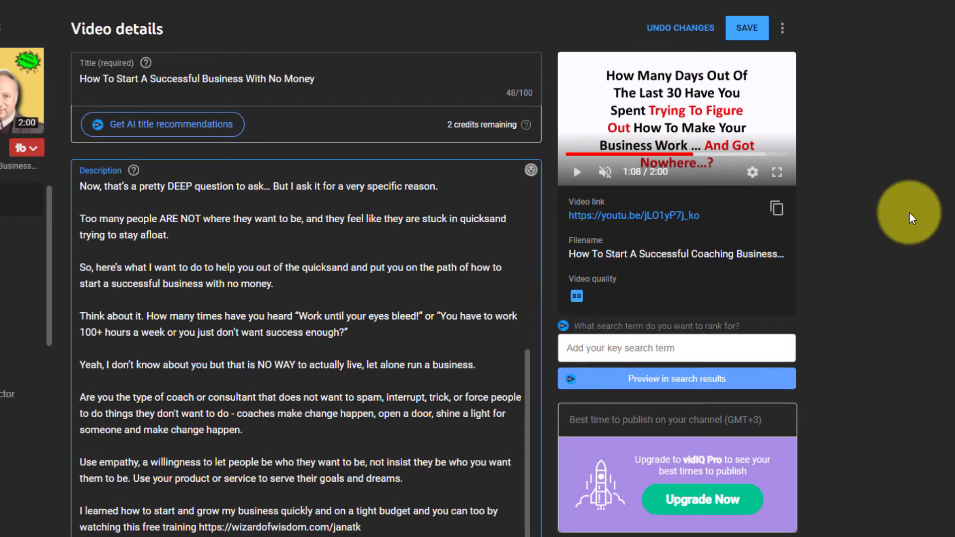
scroll(910, 214, down, 9)
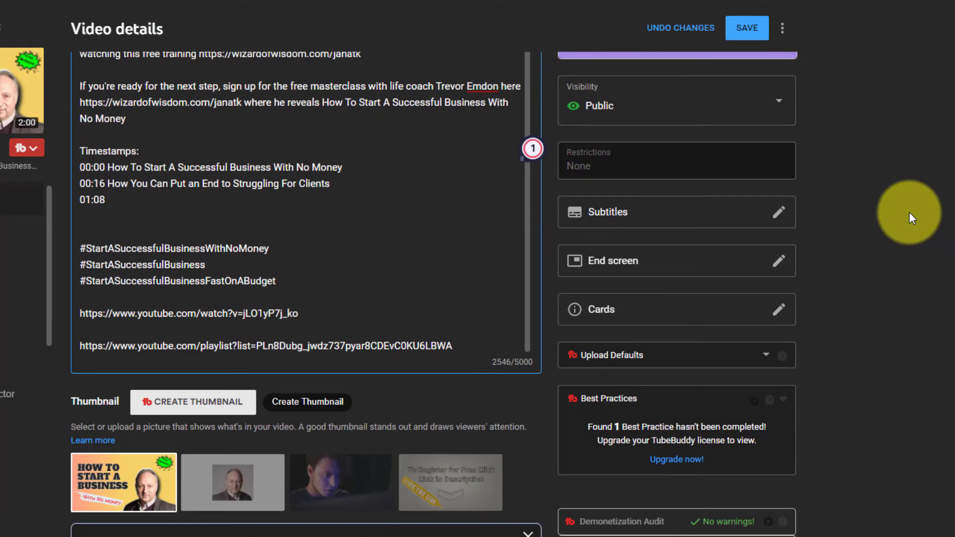
text(How to NMAS)
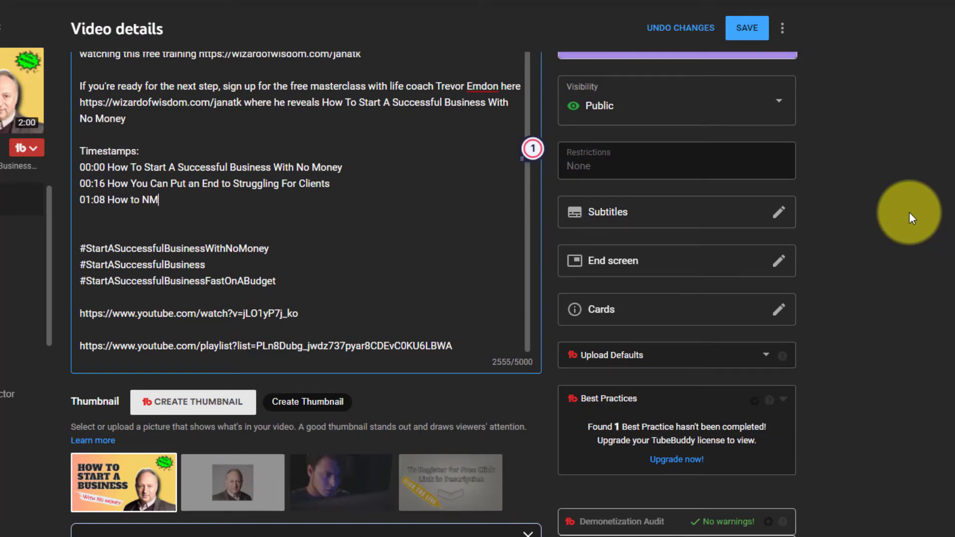
key(BackSpace)
key(BackSpace)
key(BackSpace)
key(BackSpace)
text(Make Your B)
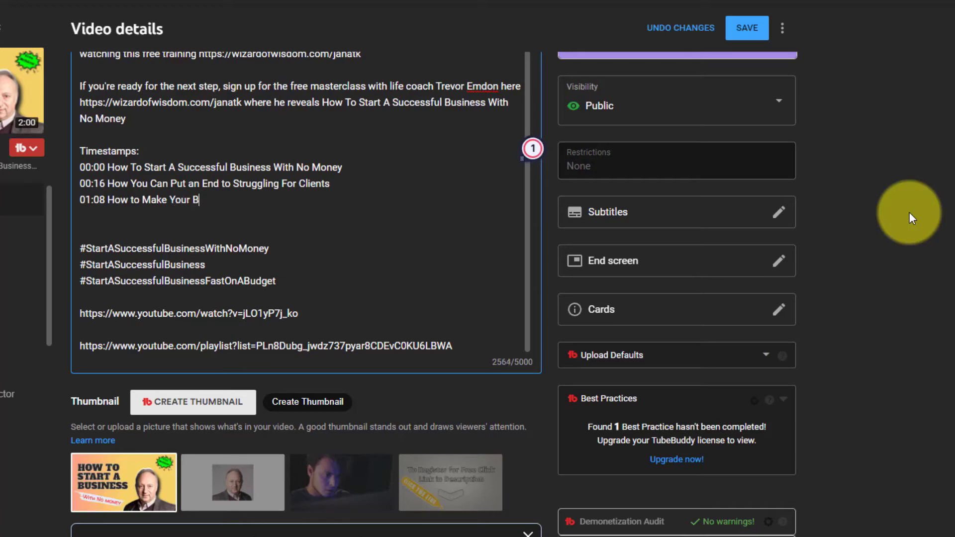
text(usiness Wor)
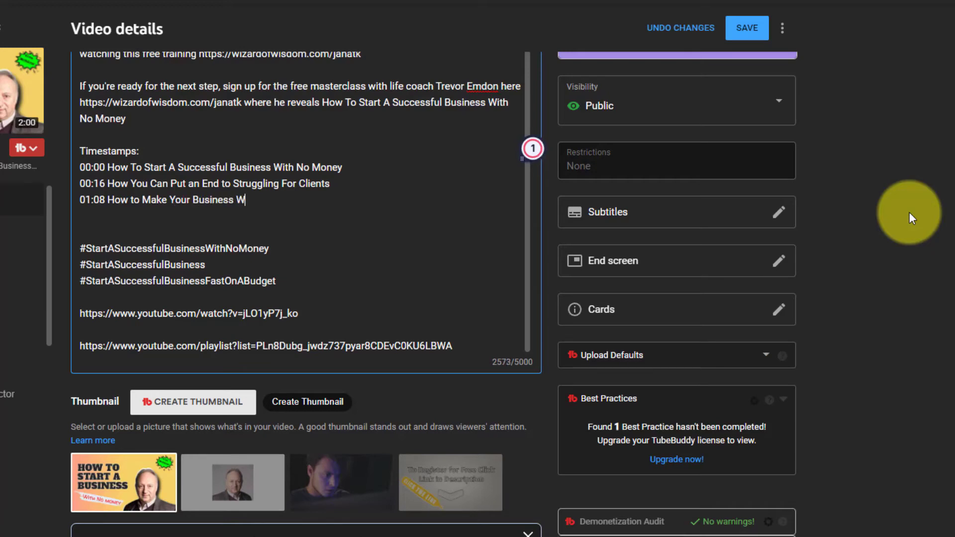
text(k)
key(Return)
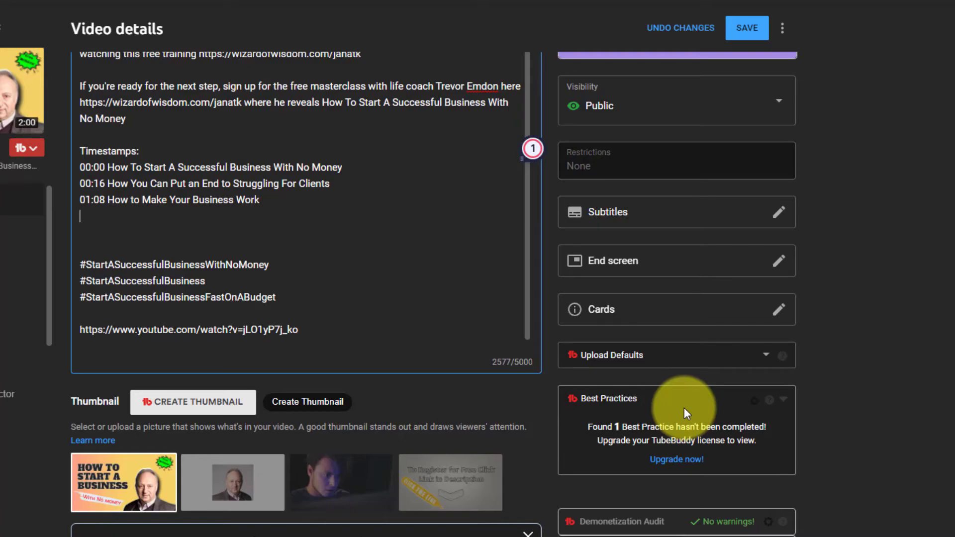
click(737, 26)
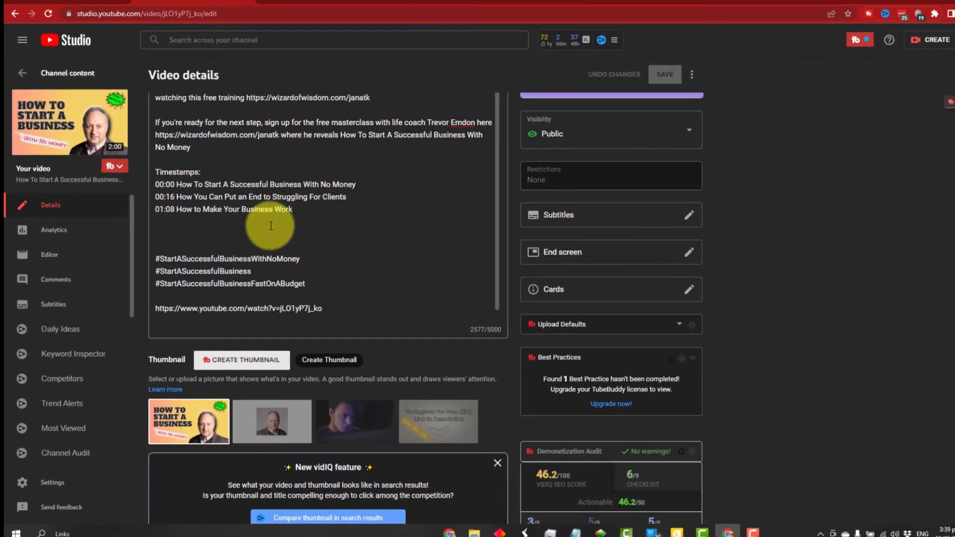
- Open the video on YouTube and check its chapters by jumping into the second and third segments, pausing at 1:13
scroll(313, 221, up, 3)
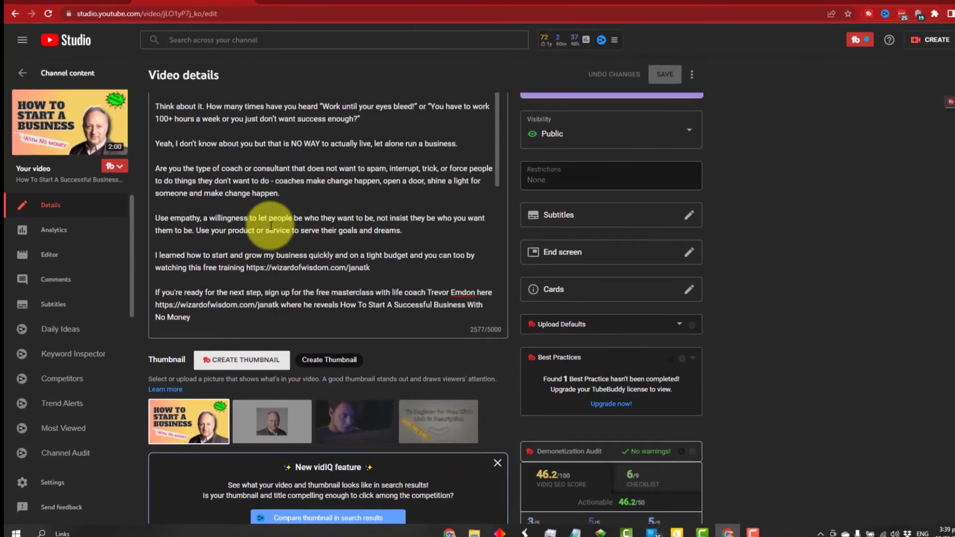
mouse_move(48, 129)
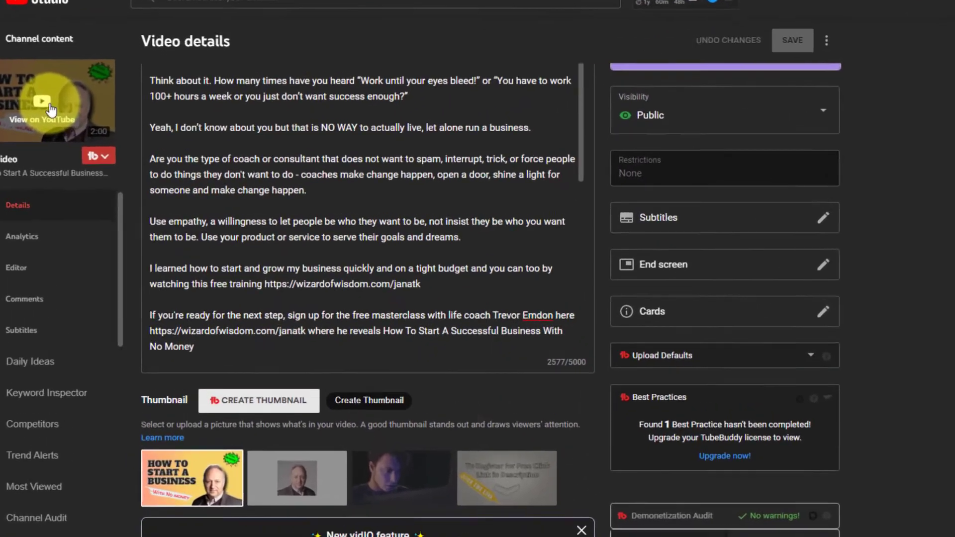
click(48, 130)
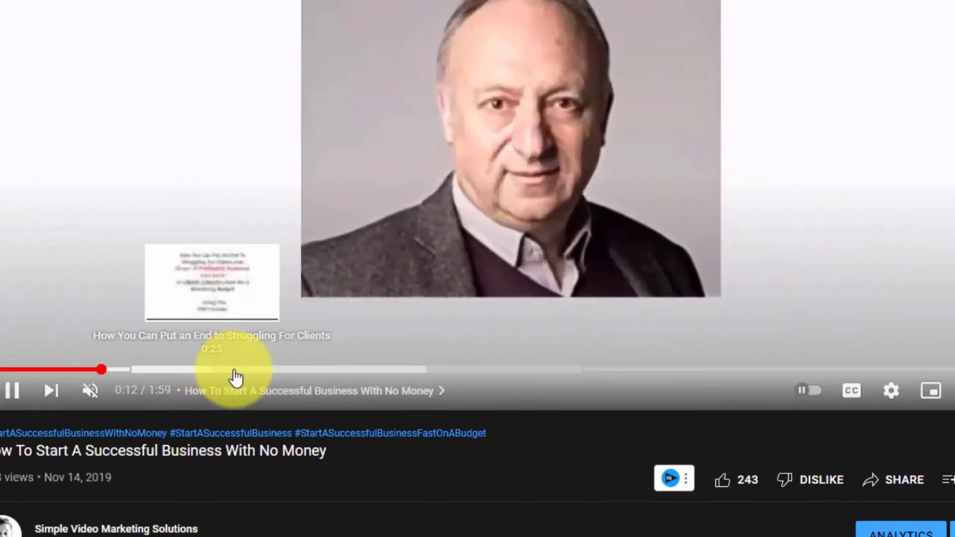
click(234, 370)
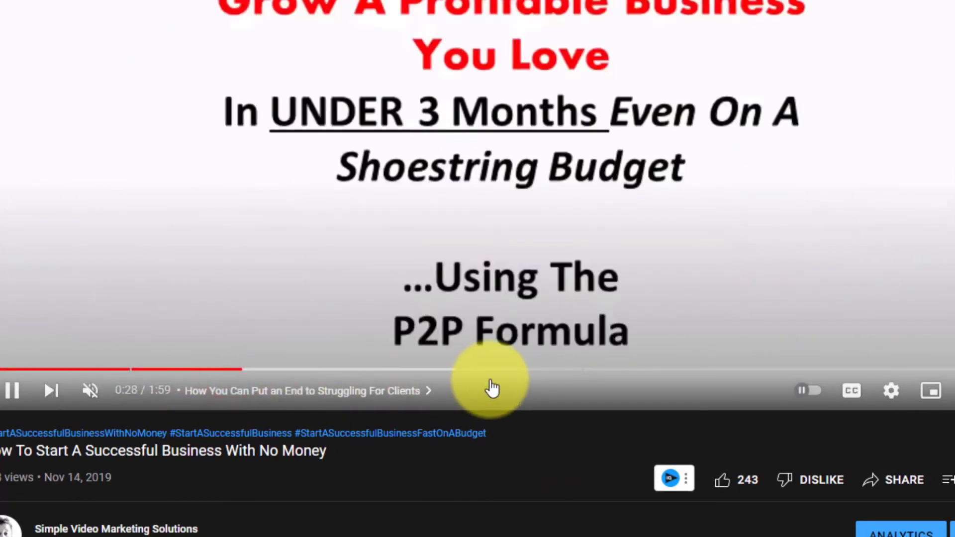
click(615, 370)
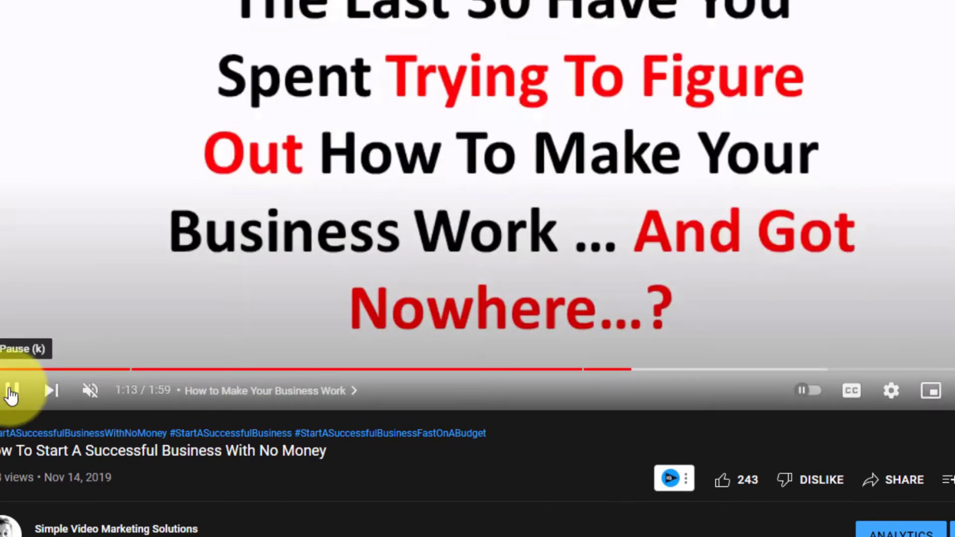
click(11, 391)
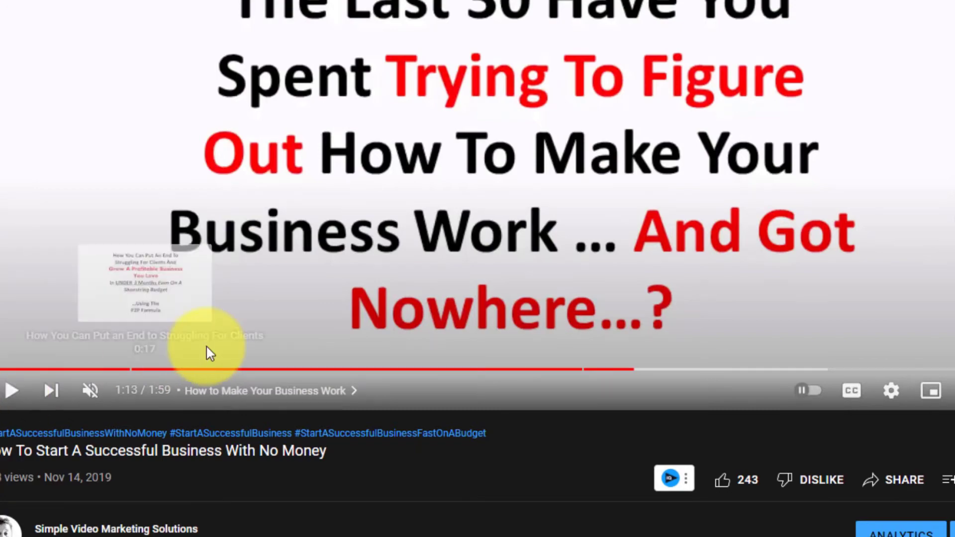
- Expand the full description below the video and examine its Timestamps section
scroll(207, 347, down, 10)
scroll(206, 352, up, 3)
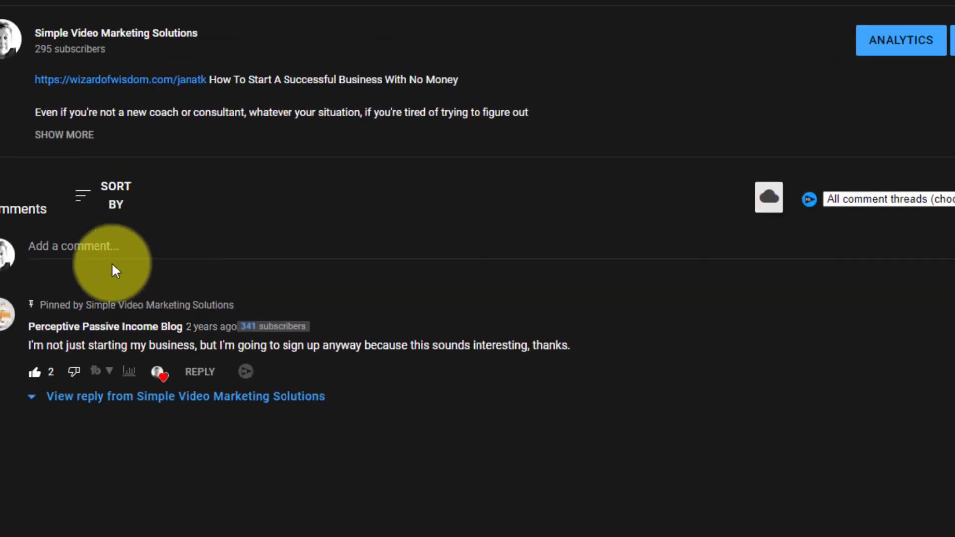
click(62, 134)
scroll(422, 330, down, 10)
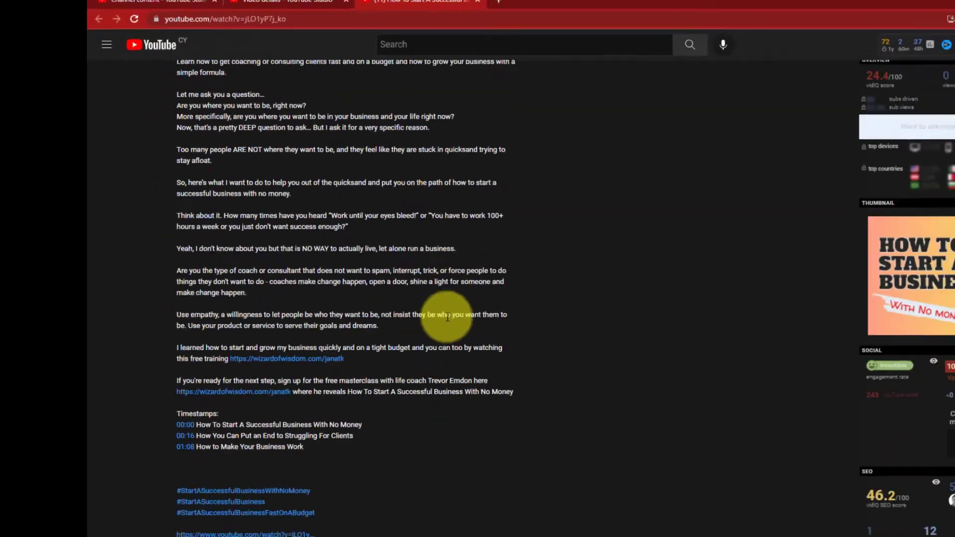